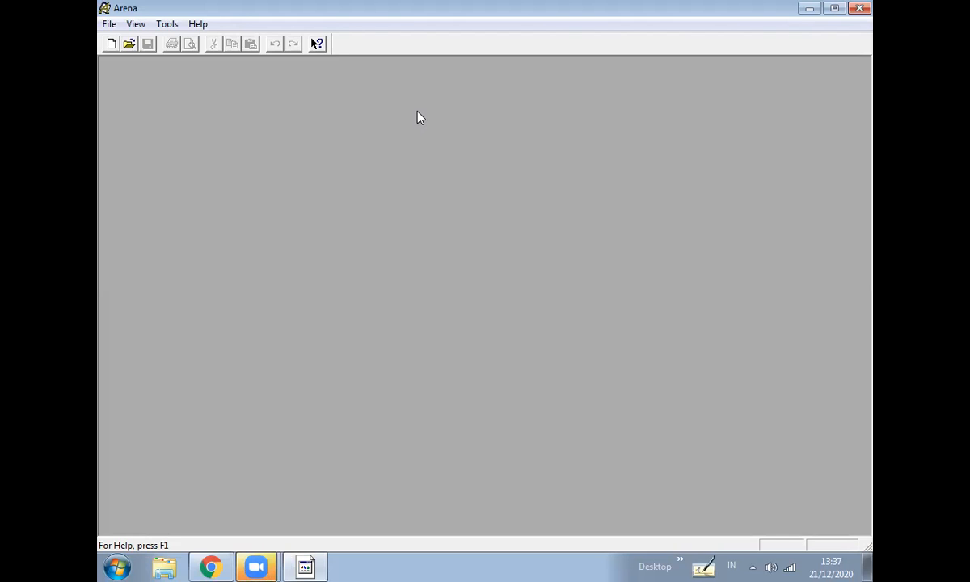
# Create a new model and attach the Common.tpo template panel to it.
pyautogui.click(112, 45)
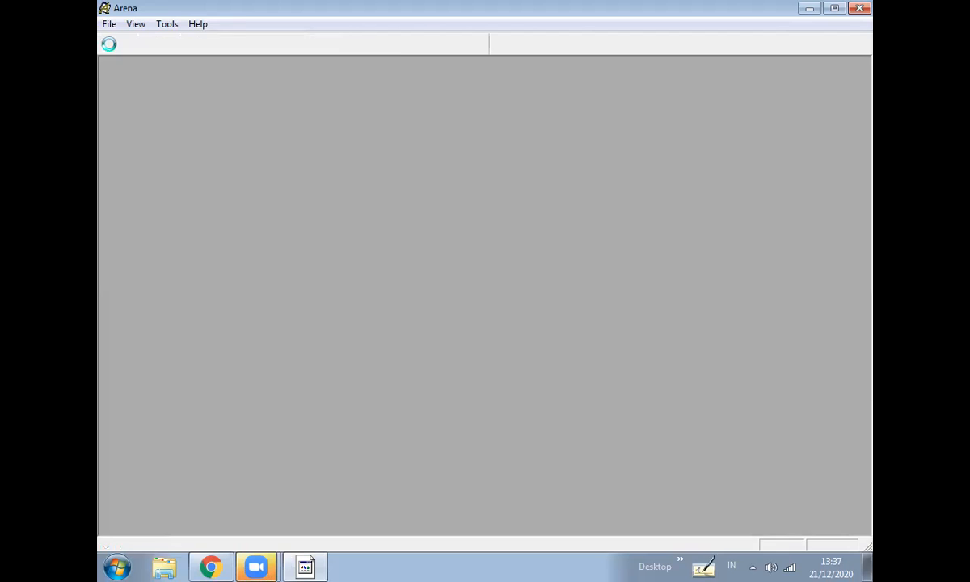
pyautogui.click(636, 93)
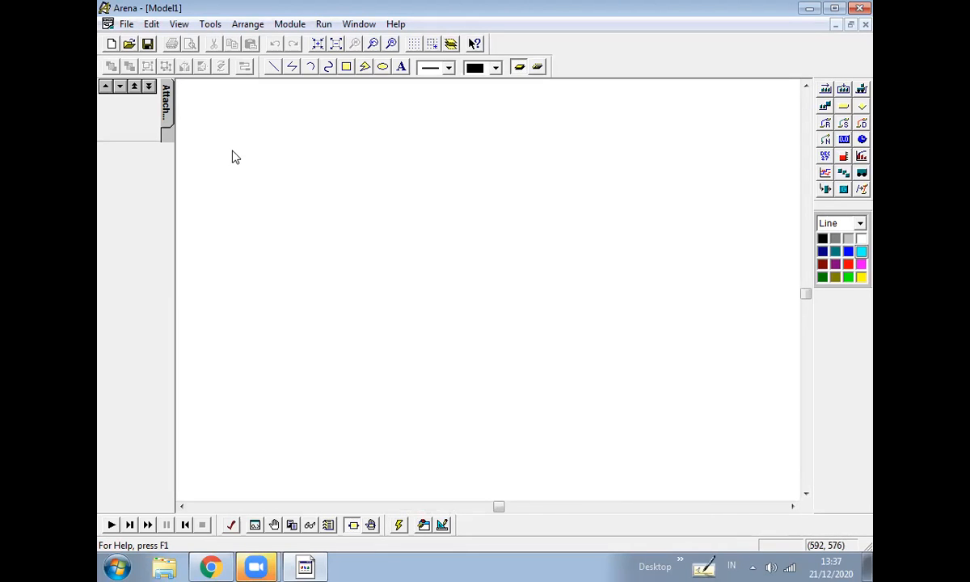
pyautogui.click(167, 103)
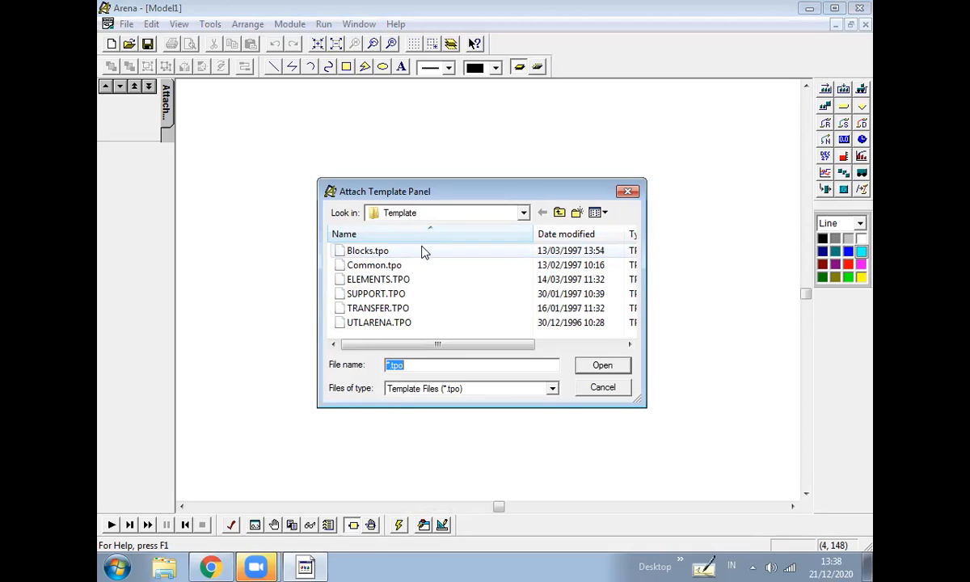
pyautogui.click(380, 266)
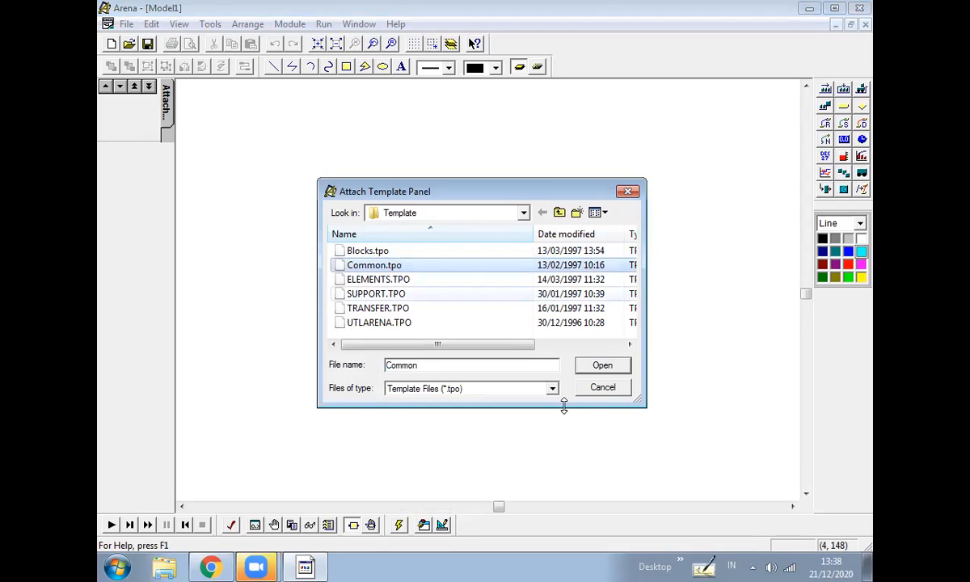
pyautogui.click(608, 367)
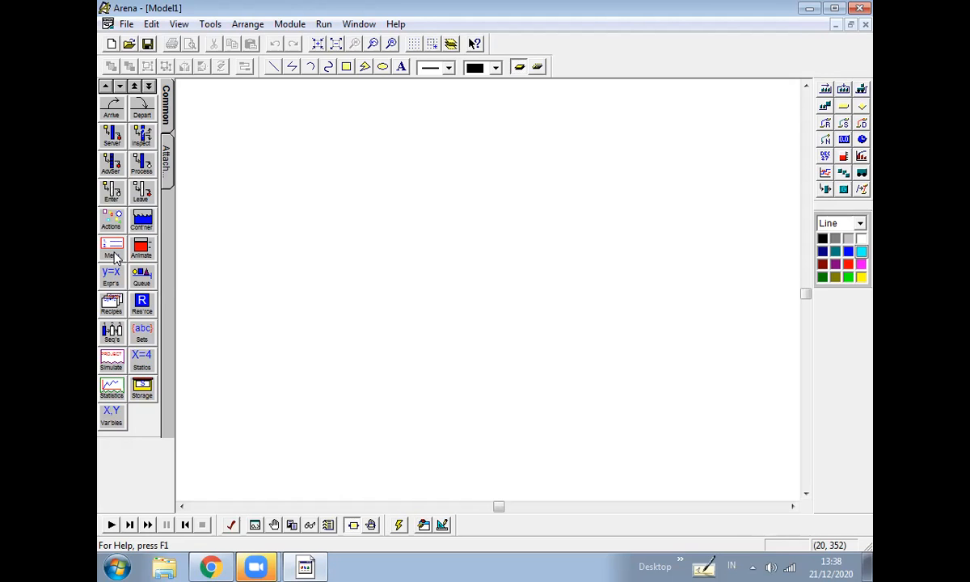
# Place an Arrive, a Server and a Depart module from the Common template in a row across the model.
pyautogui.click(113, 116)
pyautogui.click(283, 252)
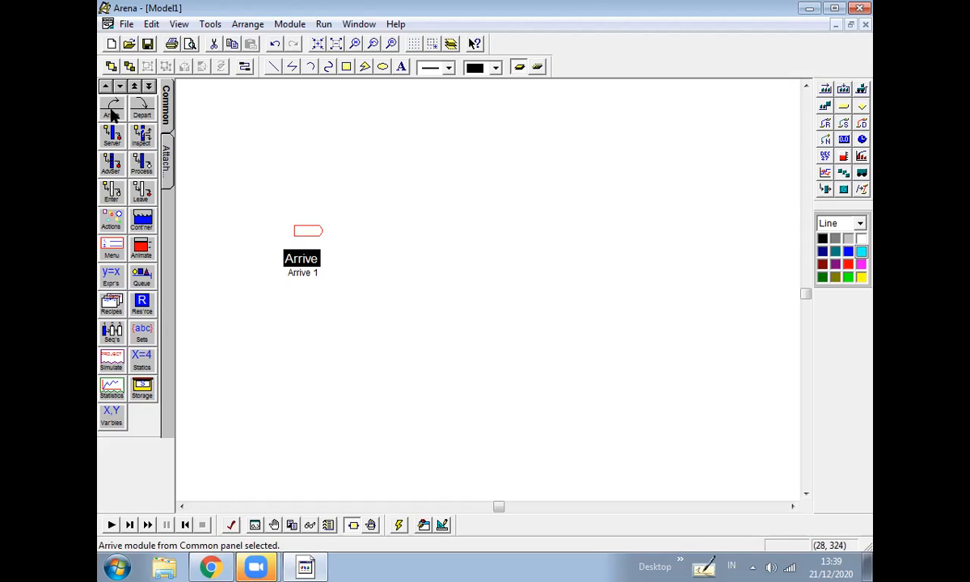
pyautogui.click(113, 141)
pyautogui.click(461, 245)
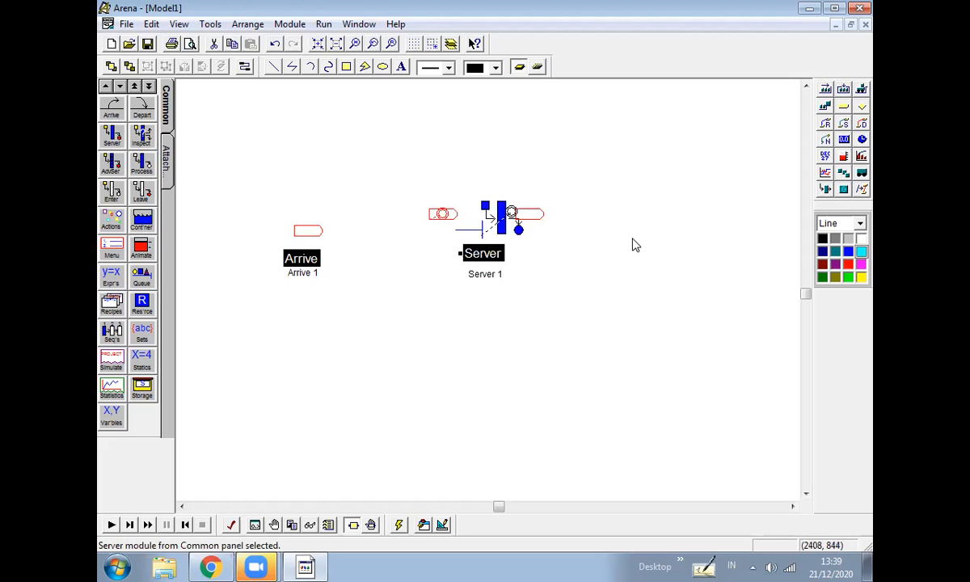
pyautogui.click(138, 109)
pyautogui.click(673, 266)
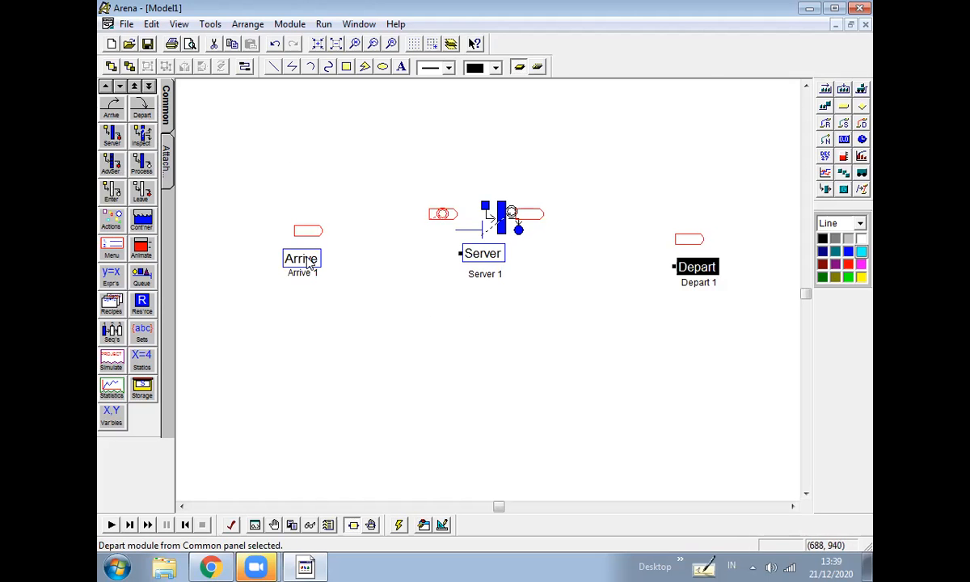
pyautogui.click(645, 319)
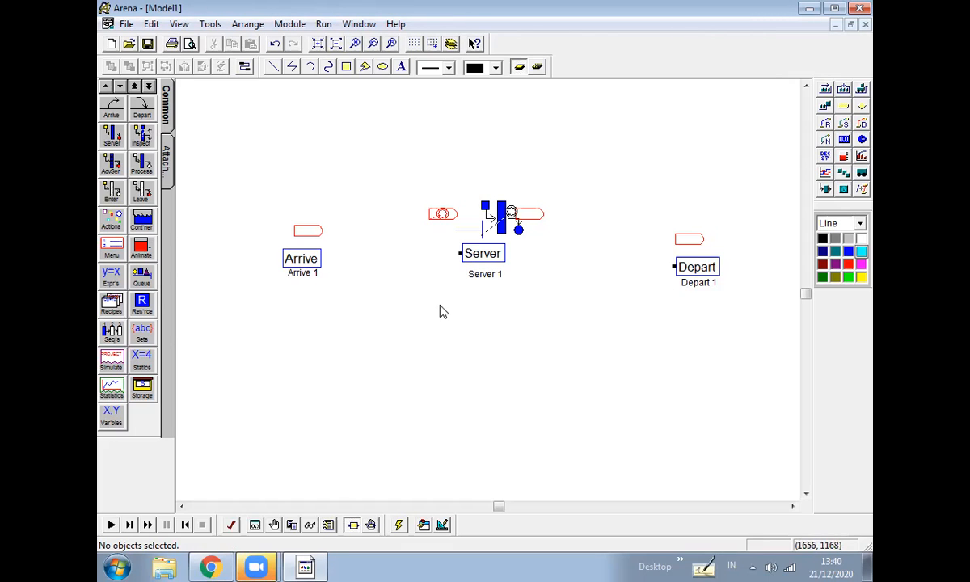
# Name the Arrive module's station pintu masuk and set its time between arrivals to EXPO(20).
pyautogui.click(304, 260)
pyautogui.doubleClick(304, 261)
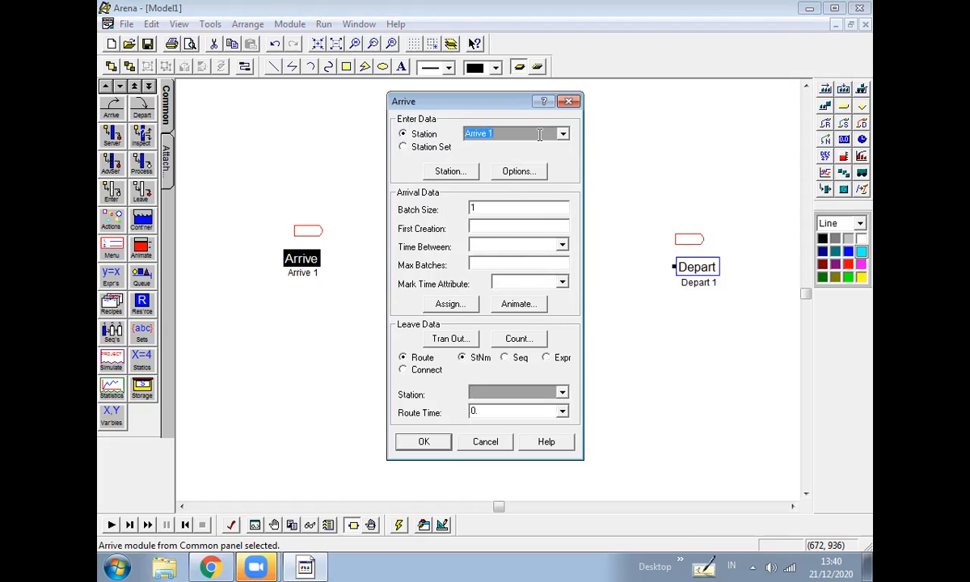
pyautogui.write('pintu masuk')
pyautogui.click(563, 247)
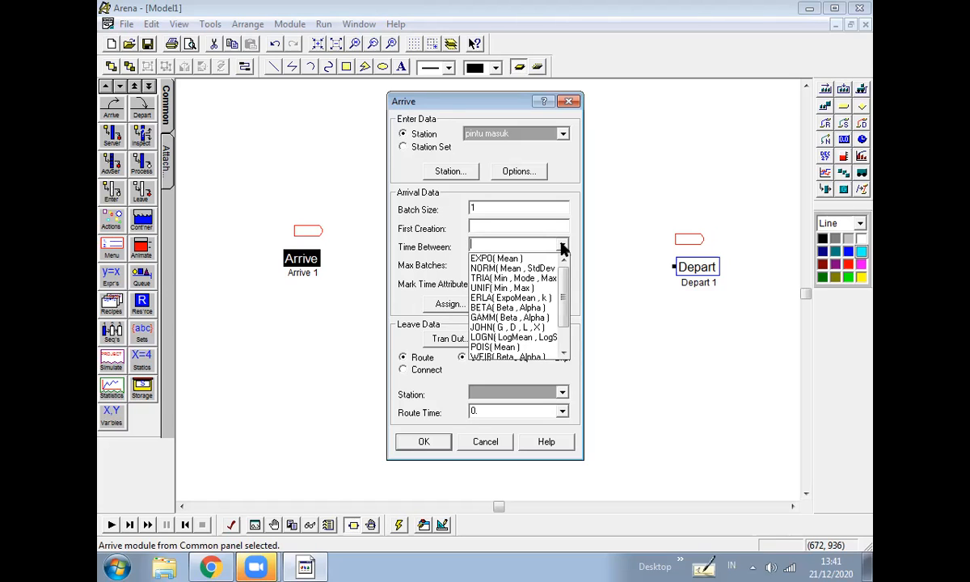
pyautogui.click(509, 258)
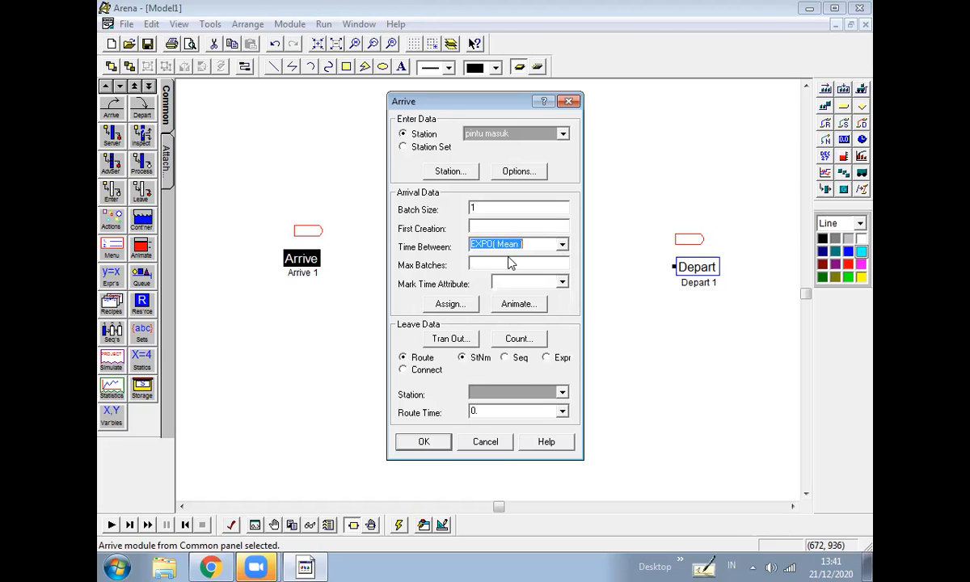
pyautogui.click(500, 243)
pyautogui.moveTo(498, 243); pyautogui.dragTo(517, 244)
pyautogui.write('2')
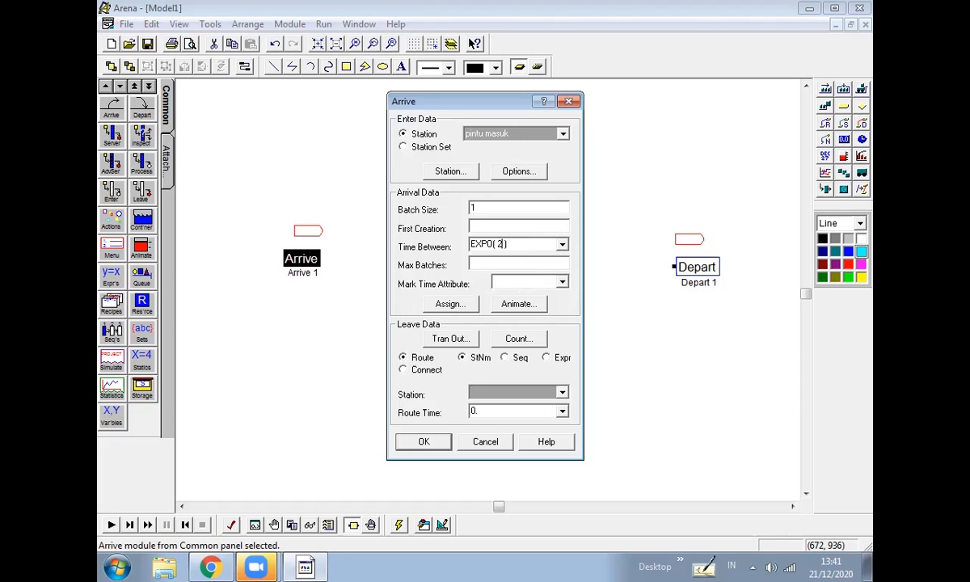
pyautogui.write('0')
# Keep the Arrive module's leave data on Route and set its destination station to kasir.
pyautogui.click(403, 370)
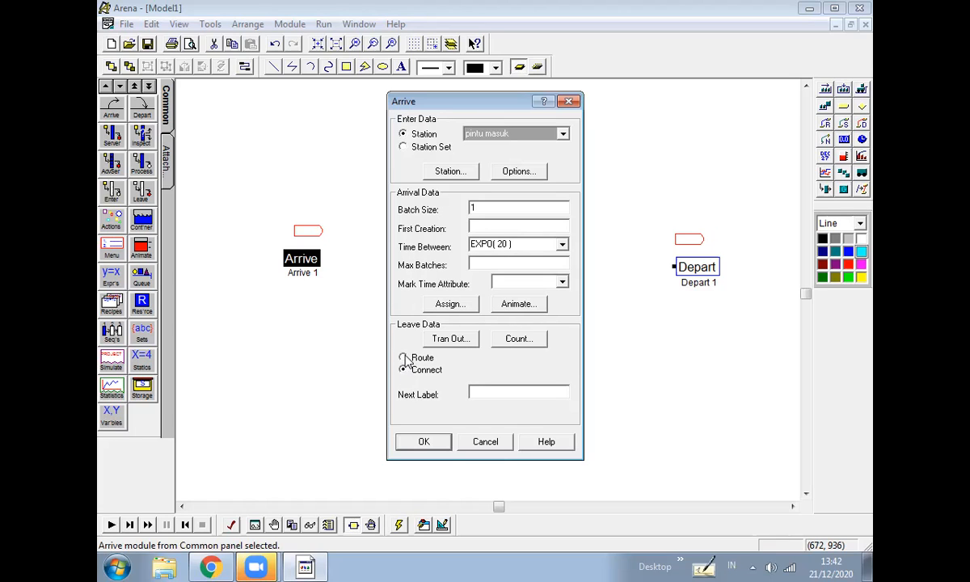
pyautogui.click(403, 359)
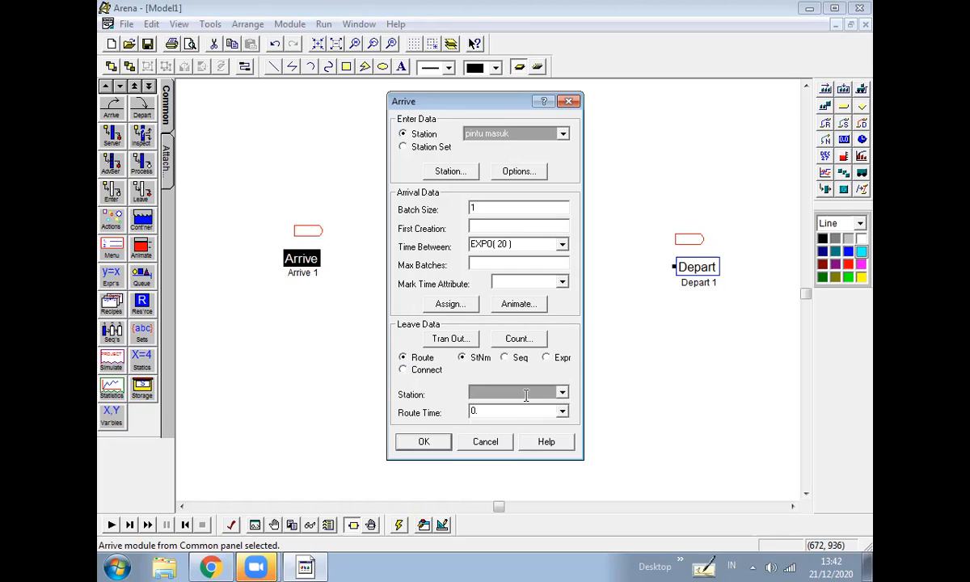
pyautogui.click(563, 393)
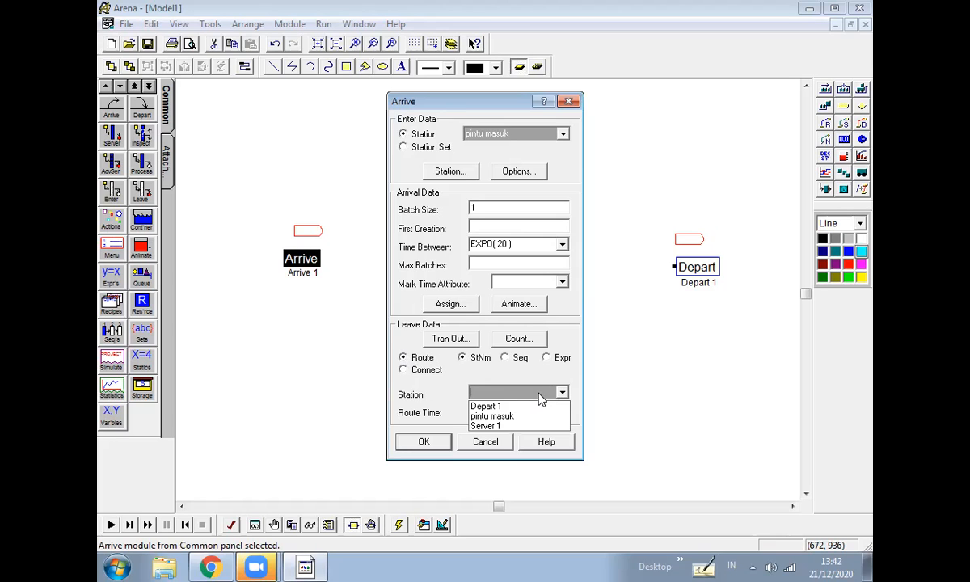
pyautogui.click(541, 394)
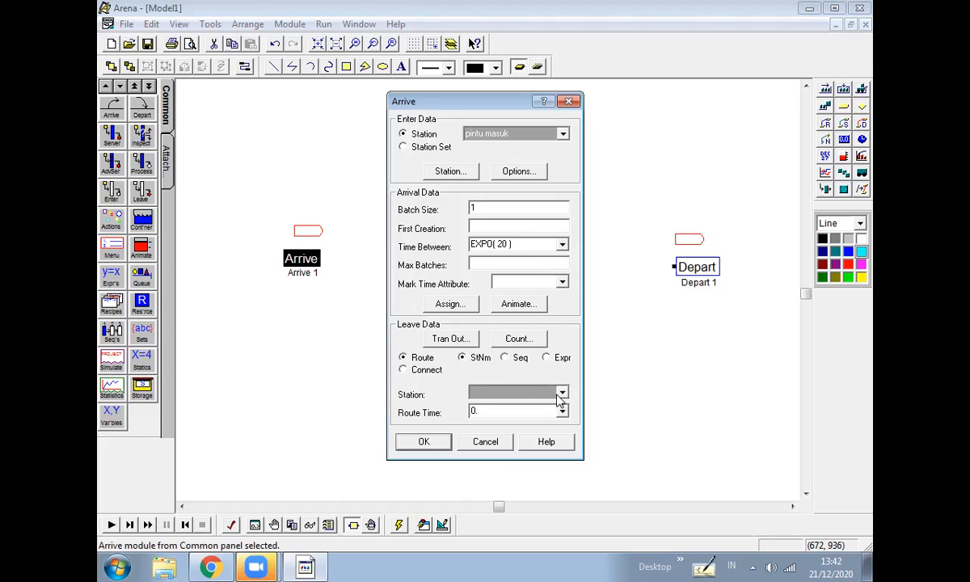
pyautogui.click(564, 393)
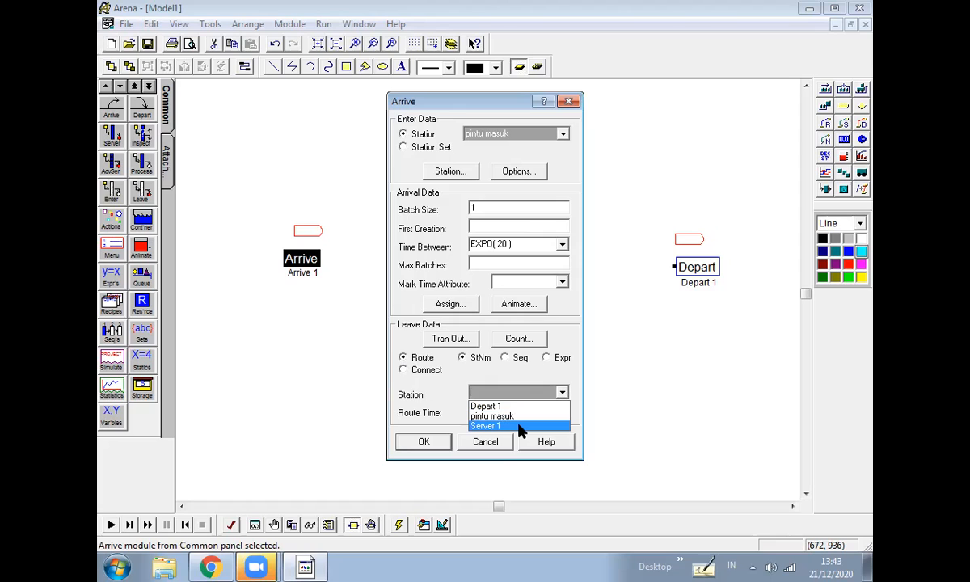
pyautogui.click(520, 427)
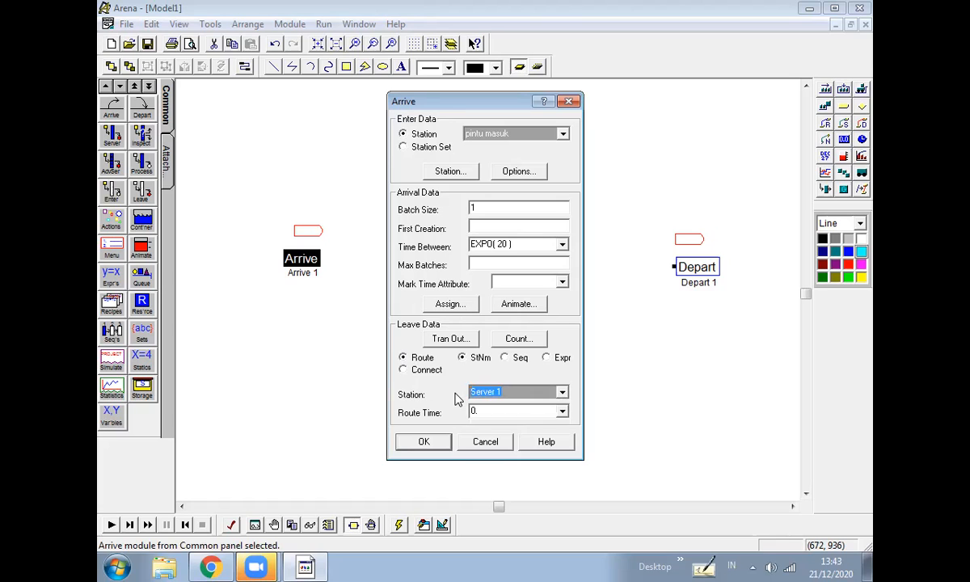
pyautogui.write('kasir')
# Set the Arrive module's route time to EXPO(2), apply the settings and review them once.
pyautogui.click(563, 413)
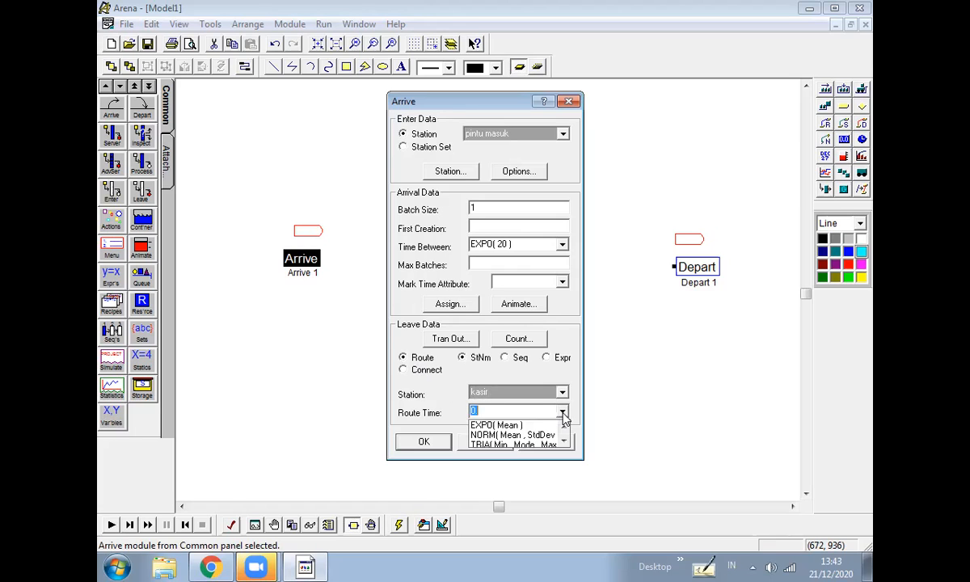
pyautogui.click(531, 426)
pyautogui.doubleClick(509, 412)
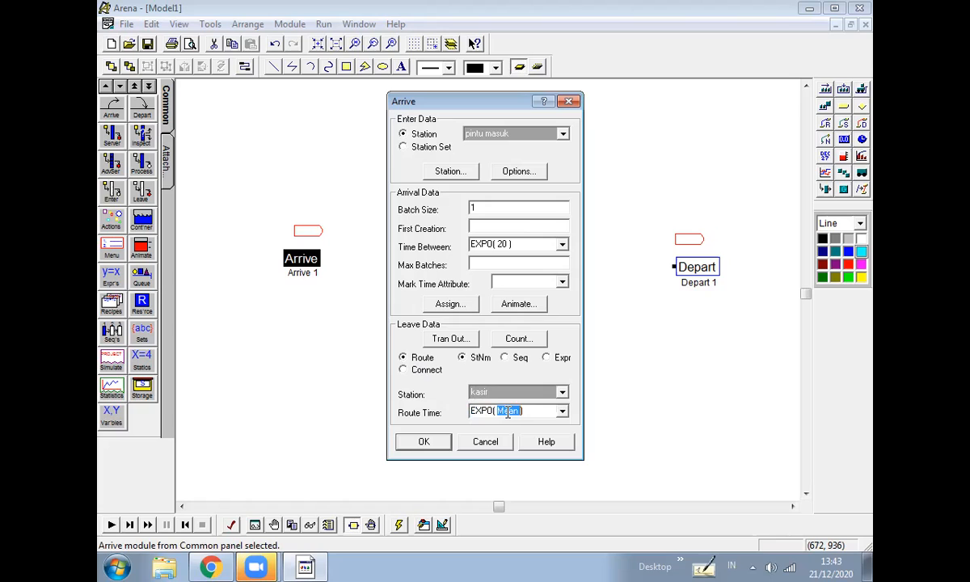
pyautogui.write('2')
pyautogui.click(428, 445)
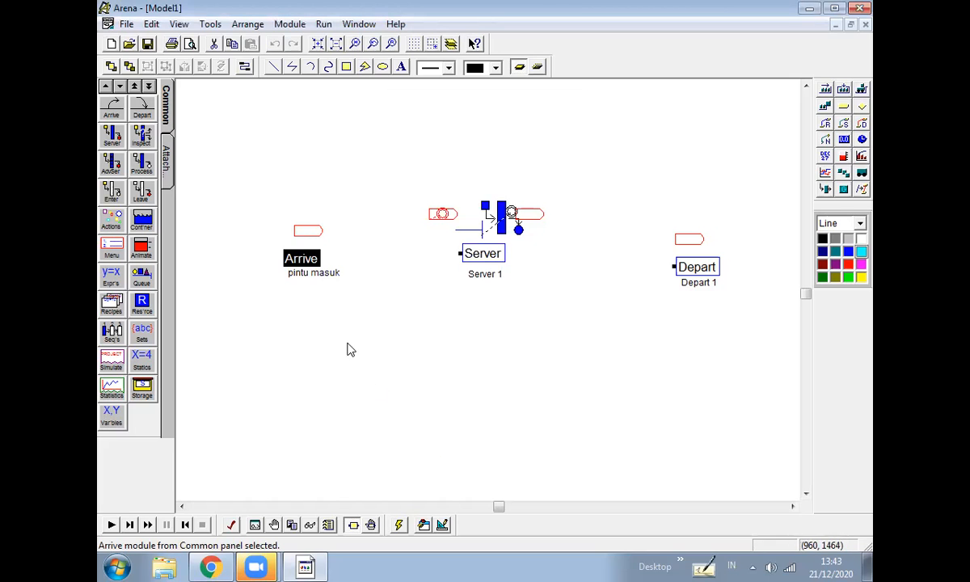
pyautogui.doubleClick(299, 259)
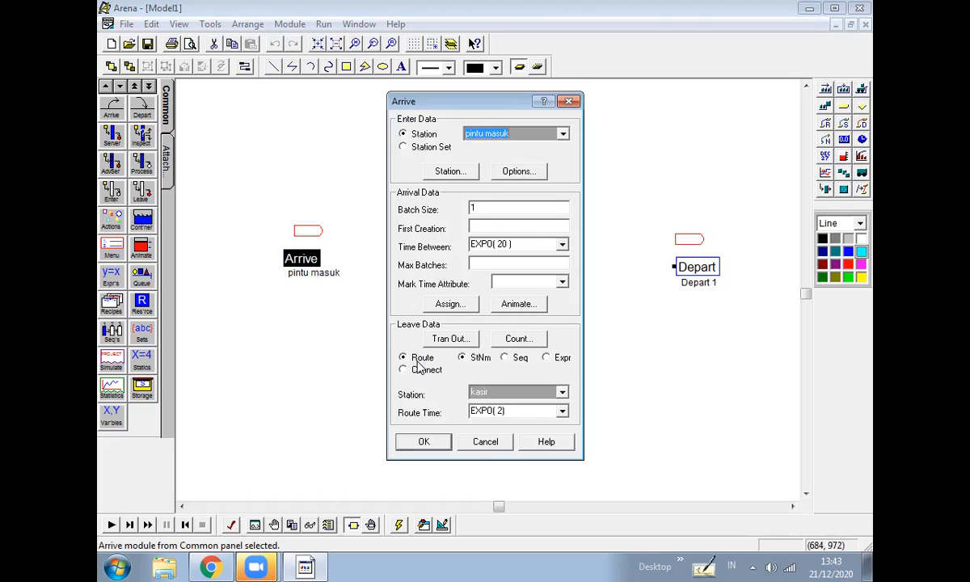
pyautogui.click(485, 441)
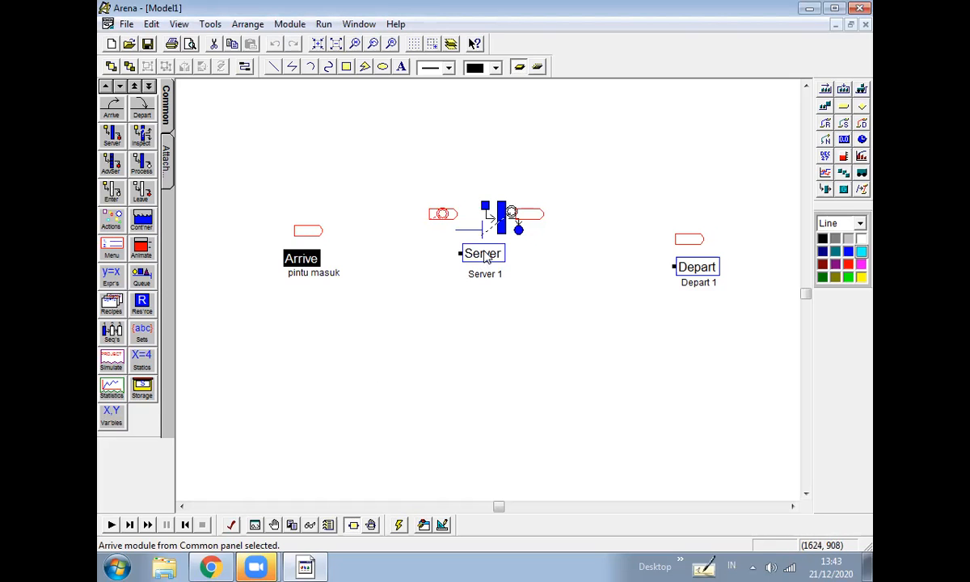
# Assign the Server module to station kasir and set its process time to EXPO(50).
pyautogui.doubleClick(484, 255)
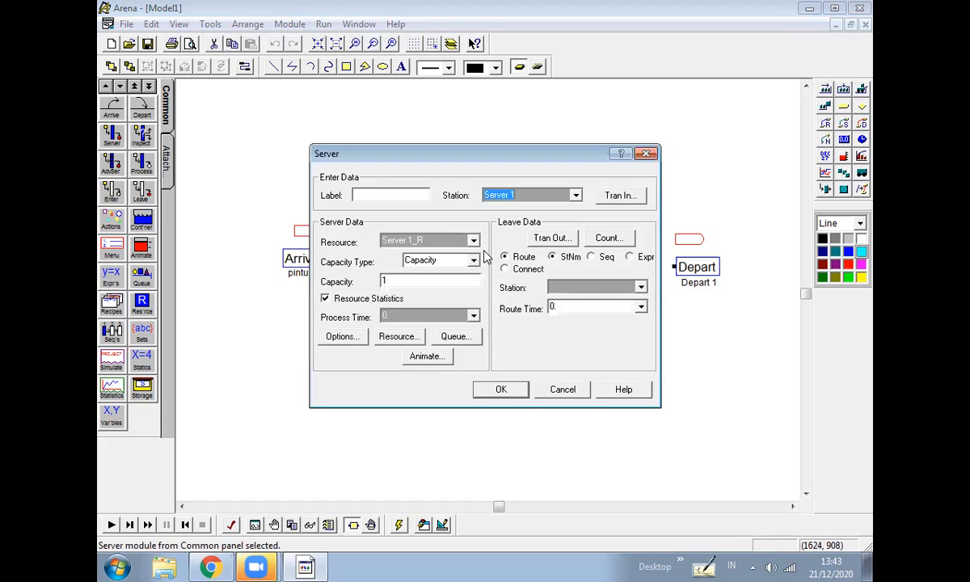
pyautogui.click(577, 196)
pyautogui.click(548, 218)
pyautogui.click(474, 316)
pyautogui.click(444, 331)
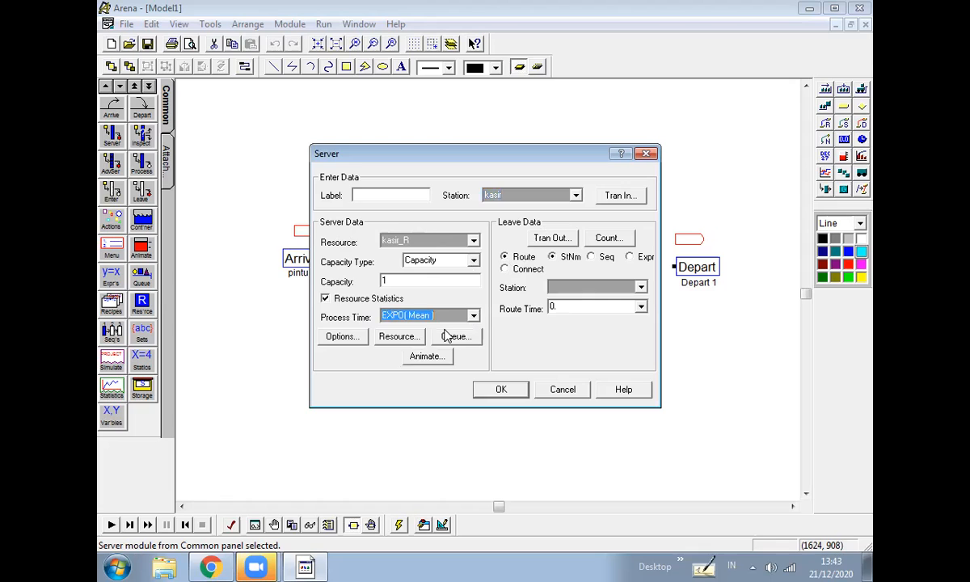
pyautogui.doubleClick(419, 315)
pyautogui.write('50')
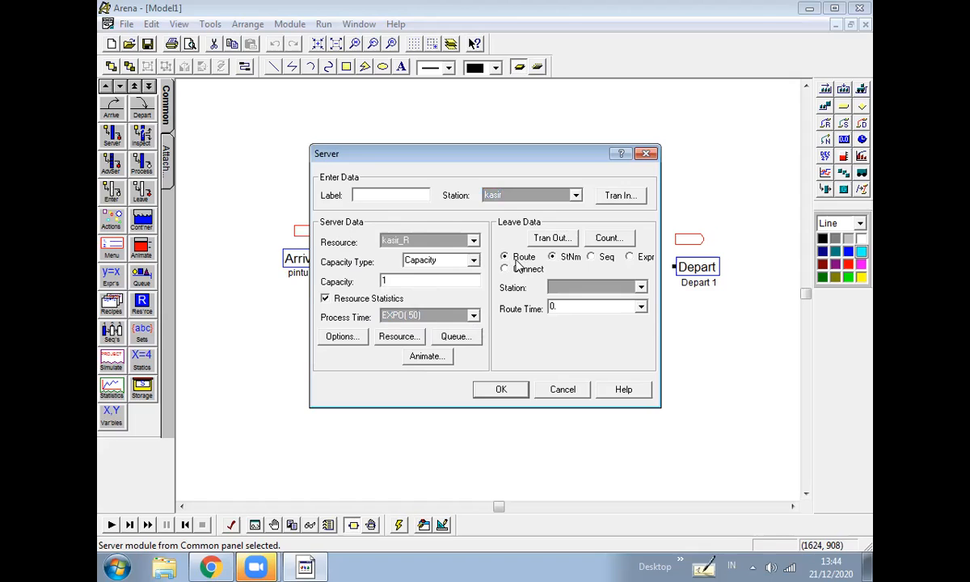
# Route the Server module to station pintu keluar with a route time of EXPO(2) and apply the settings.
pyautogui.click(639, 287)
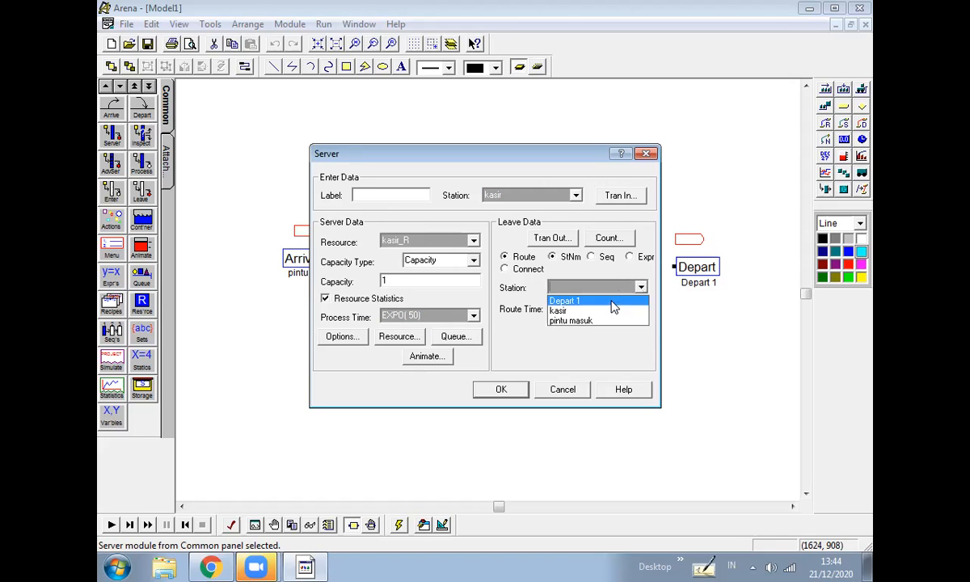
pyautogui.click(611, 302)
pyautogui.write('p')
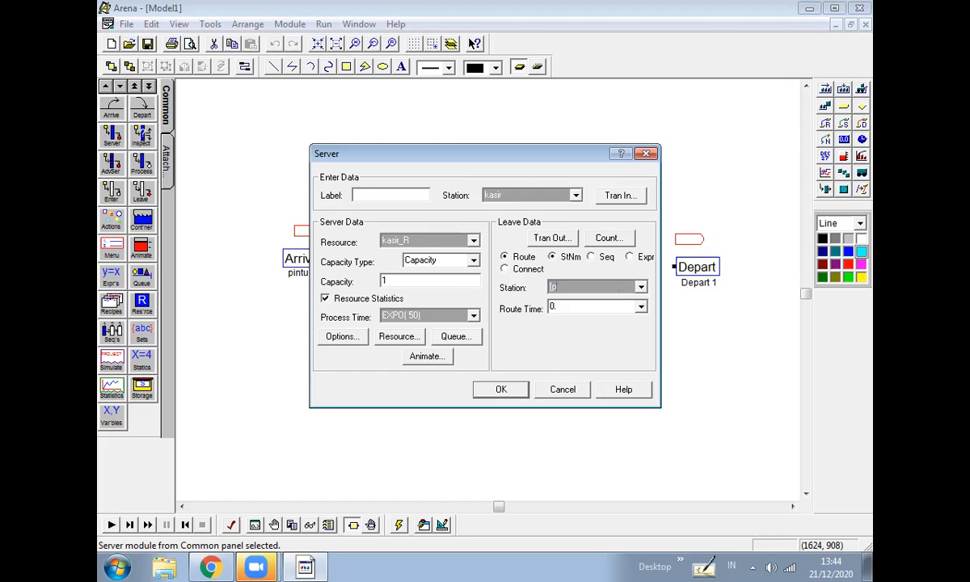
pyautogui.write('intu keluar')
pyautogui.click(641, 307)
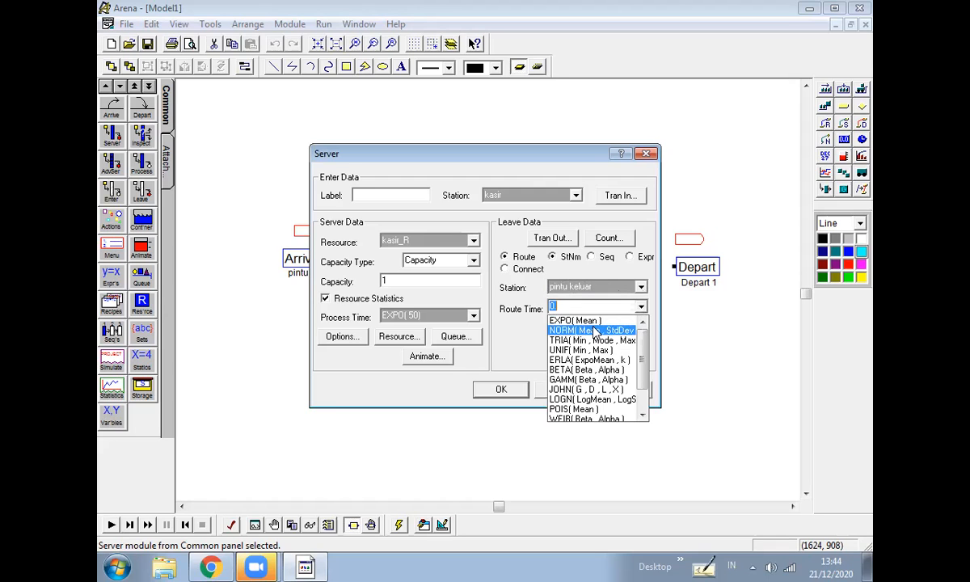
pyautogui.click(589, 320)
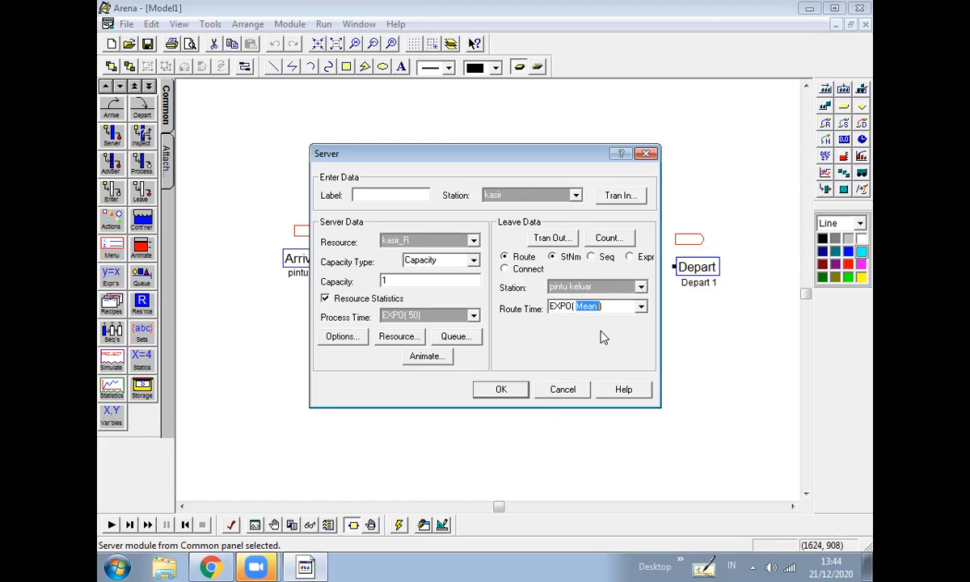
pyautogui.write('2')
pyautogui.click(503, 390)
pyautogui.click(546, 332)
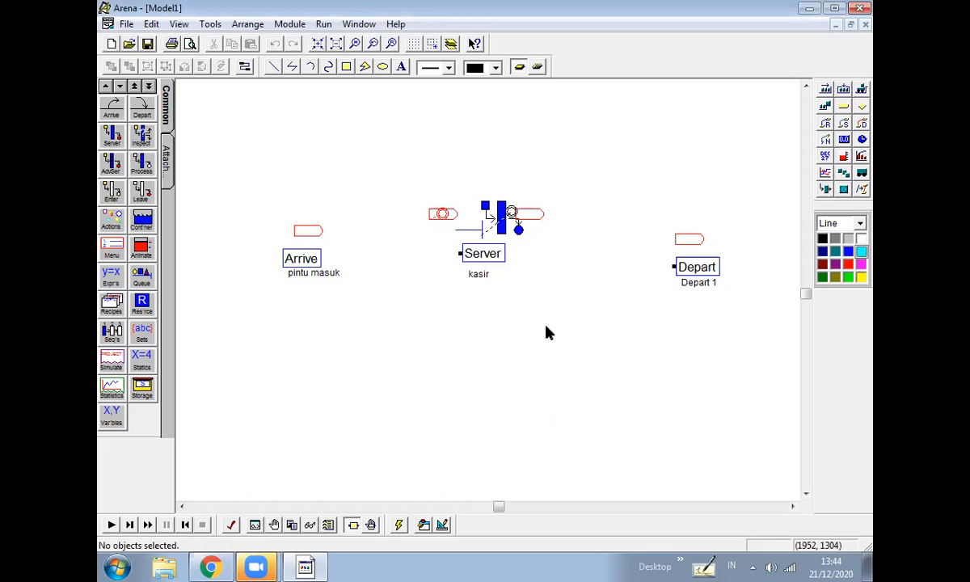
# Assign the Depart module to station pintu keluar, enable its Individual Counter with an increment of 1 and apply the settings.
pyautogui.doubleClick(700, 269)
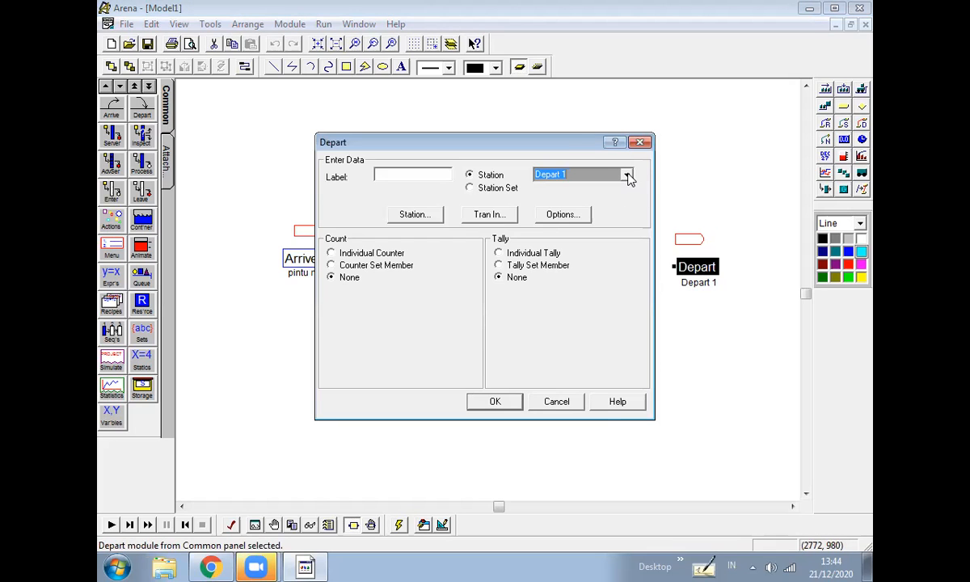
pyautogui.click(627, 175)
pyautogui.click(604, 209)
pyautogui.click(331, 253)
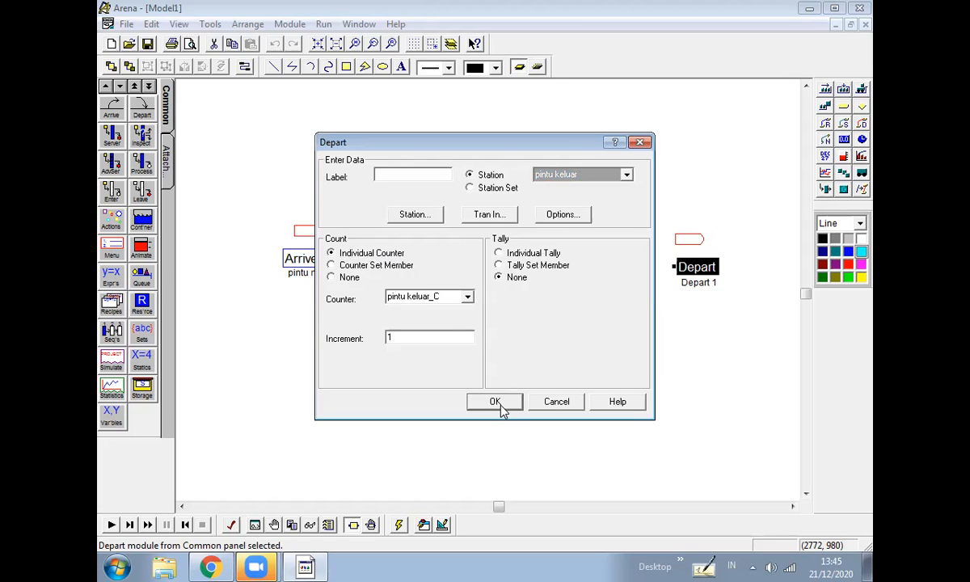
pyautogui.click(332, 277)
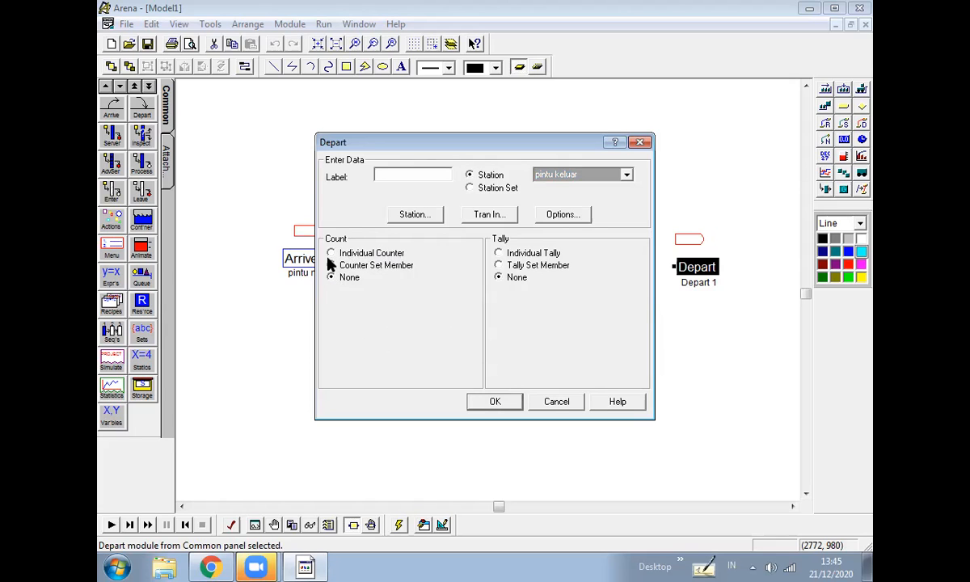
pyautogui.click(331, 253)
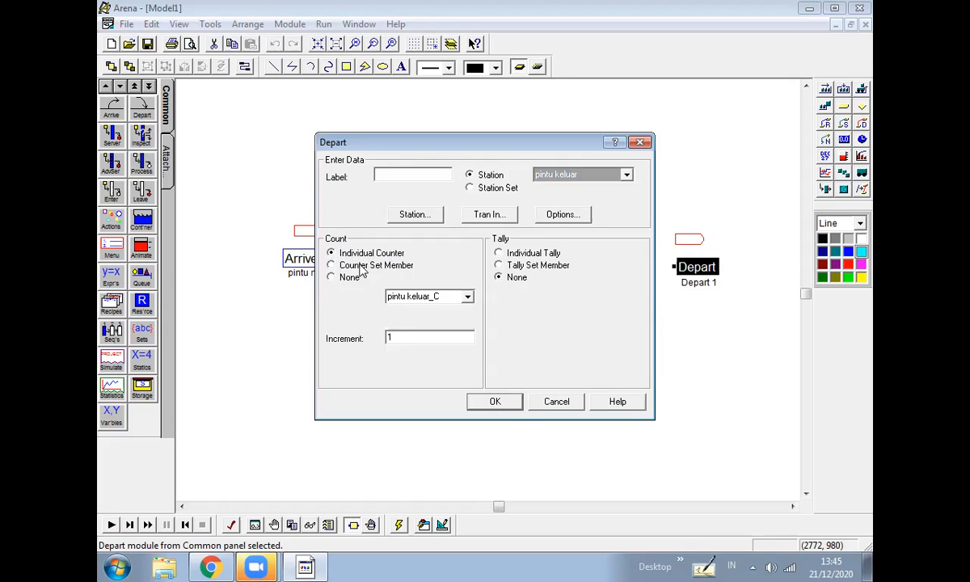
pyautogui.click(496, 401)
pyautogui.click(719, 385)
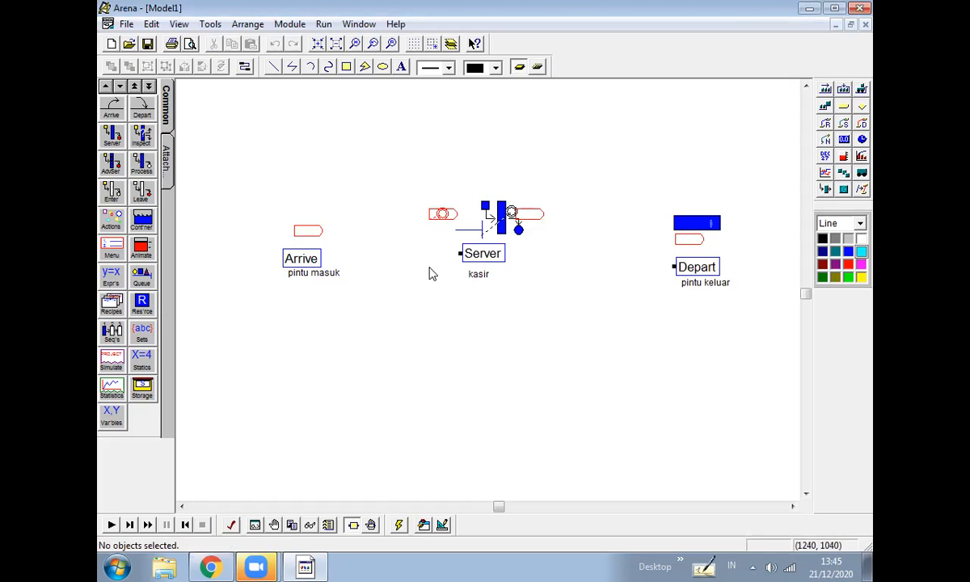
# Draw an animated route with default settings from the Arrive module's station marker to the Server module's entry station marker.
pyautogui.click(825, 124)
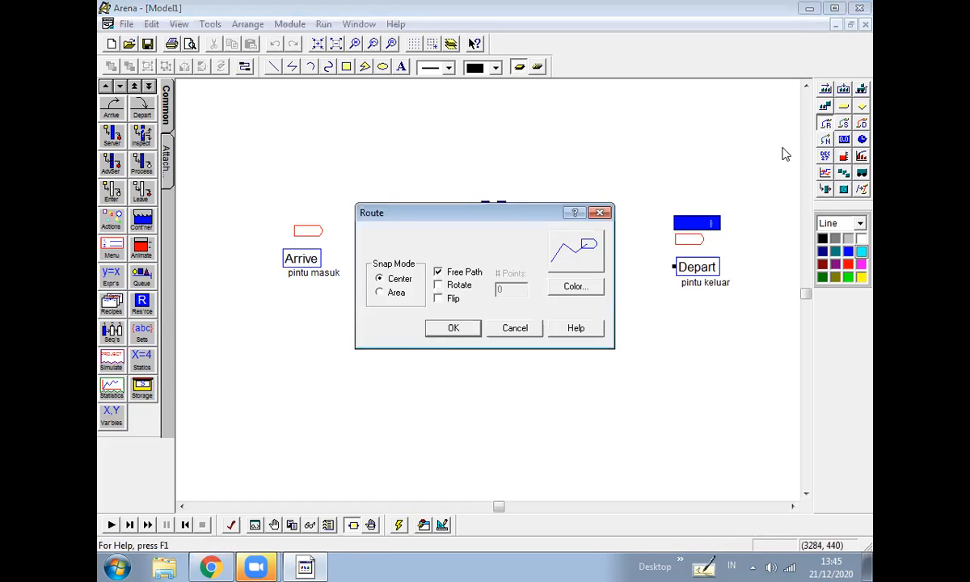
pyautogui.click(453, 328)
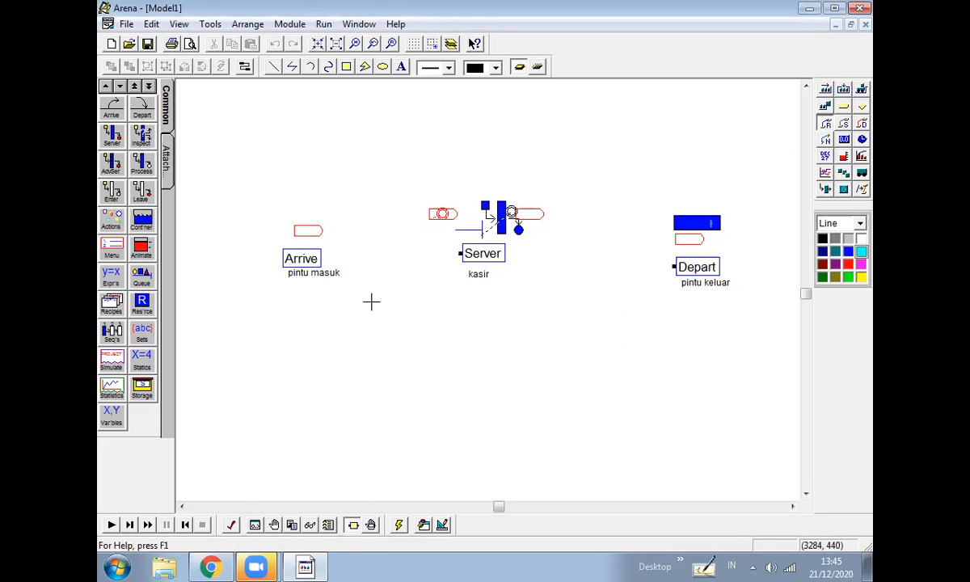
pyautogui.click(308, 231)
pyautogui.click(442, 214)
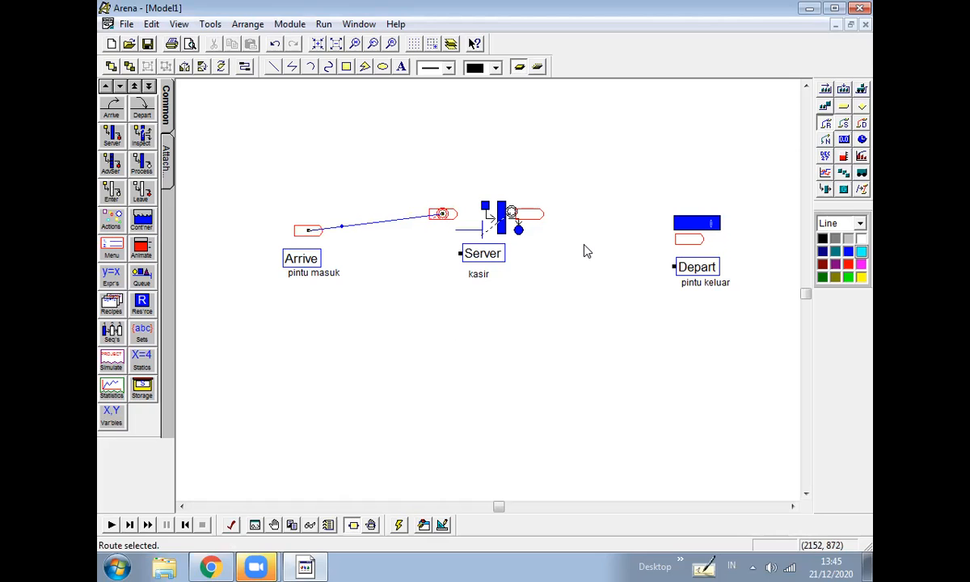
# Draw an animated route with default settings from the Server module's exit station marker to the Depart module's station marker.
pyautogui.click(825, 123)
pyautogui.click(451, 329)
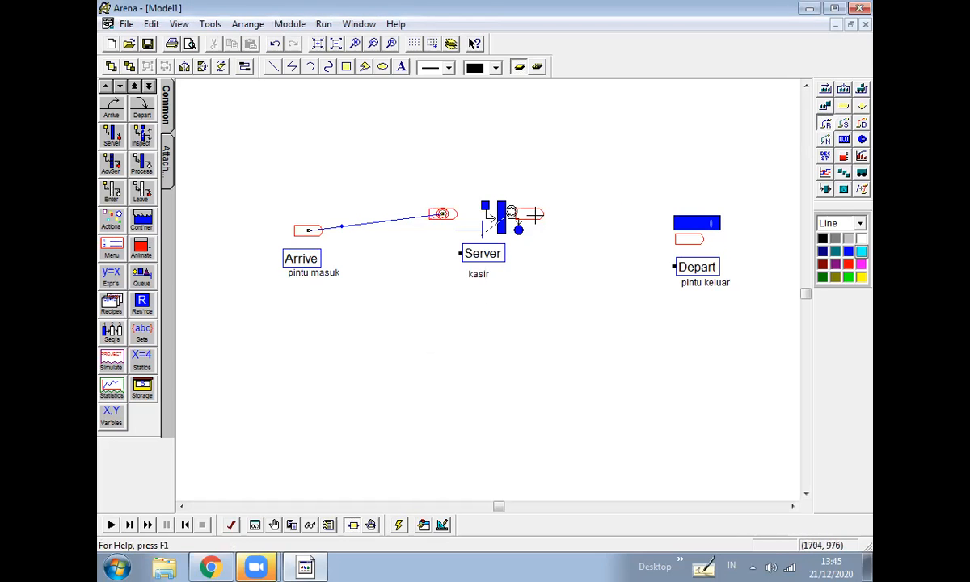
pyautogui.click(535, 214)
pyautogui.click(689, 239)
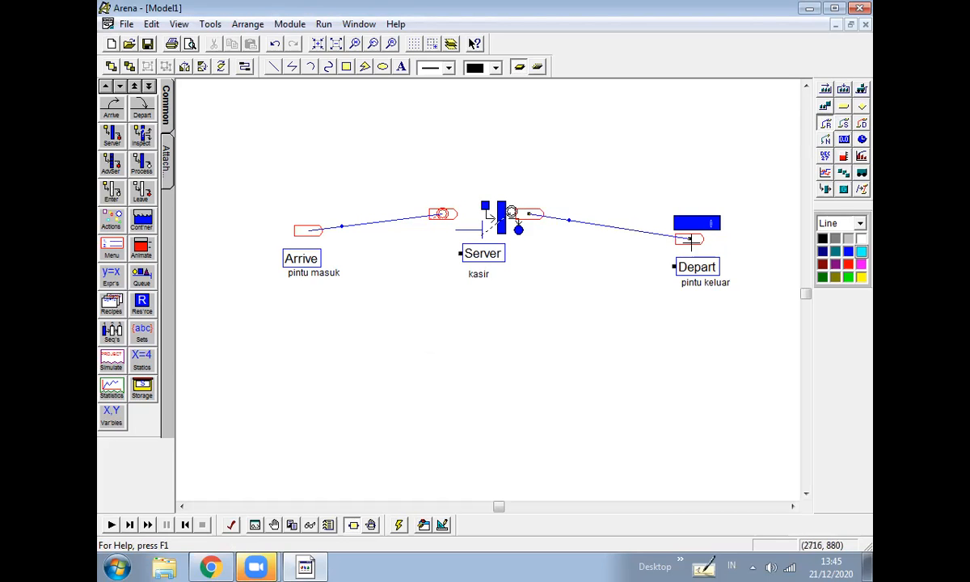
# Enlarge the blue counter display above the Depart module to about twice its width, keeping it clear of the station marker.
pyautogui.click(704, 224)
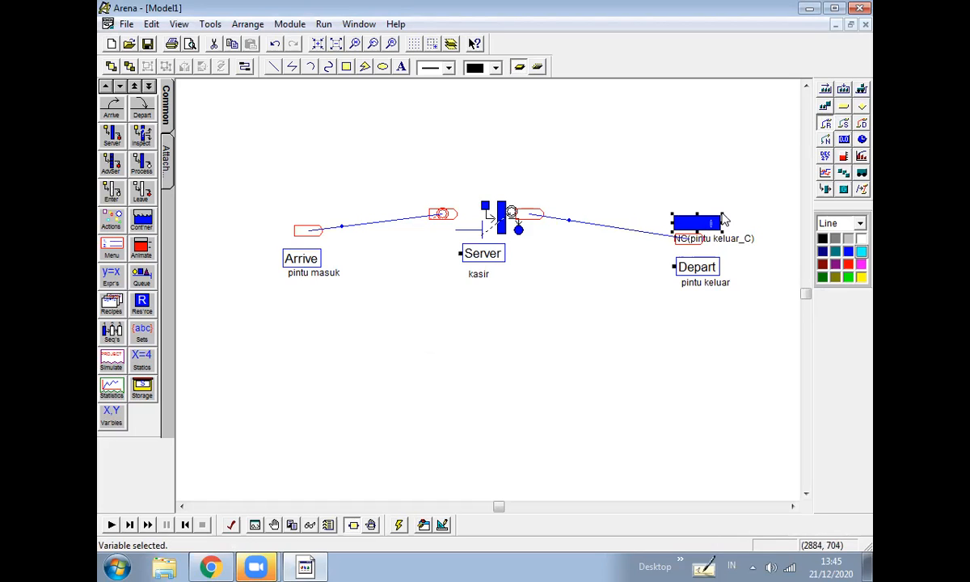
pyautogui.moveTo(723, 221); pyautogui.dragTo(772, 205)
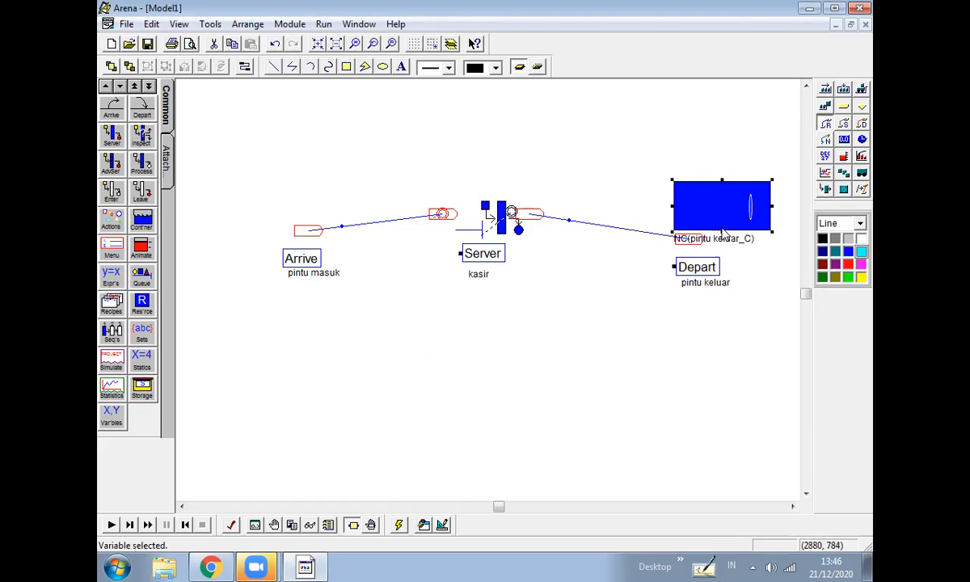
pyautogui.moveTo(722, 232); pyautogui.dragTo(721, 219)
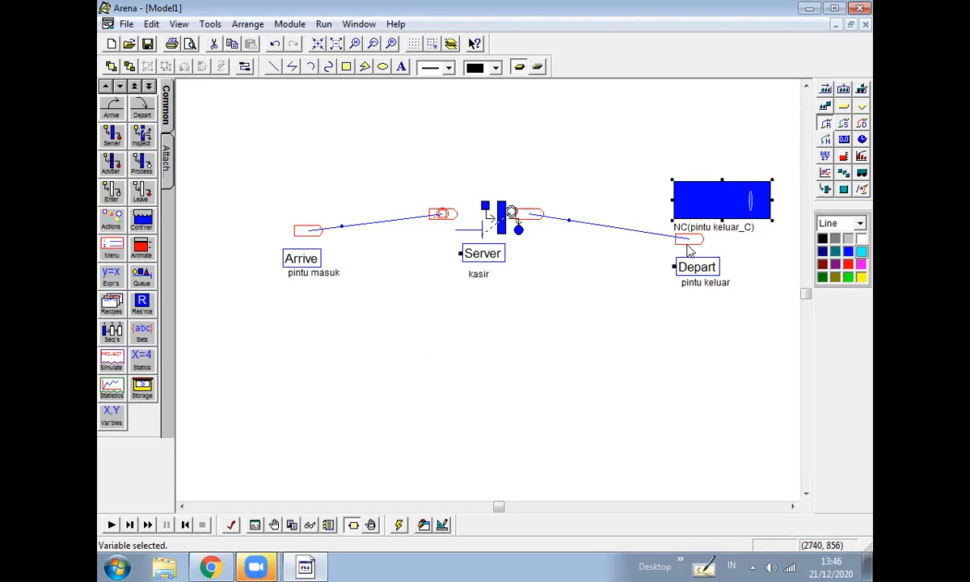
pyautogui.click(534, 285)
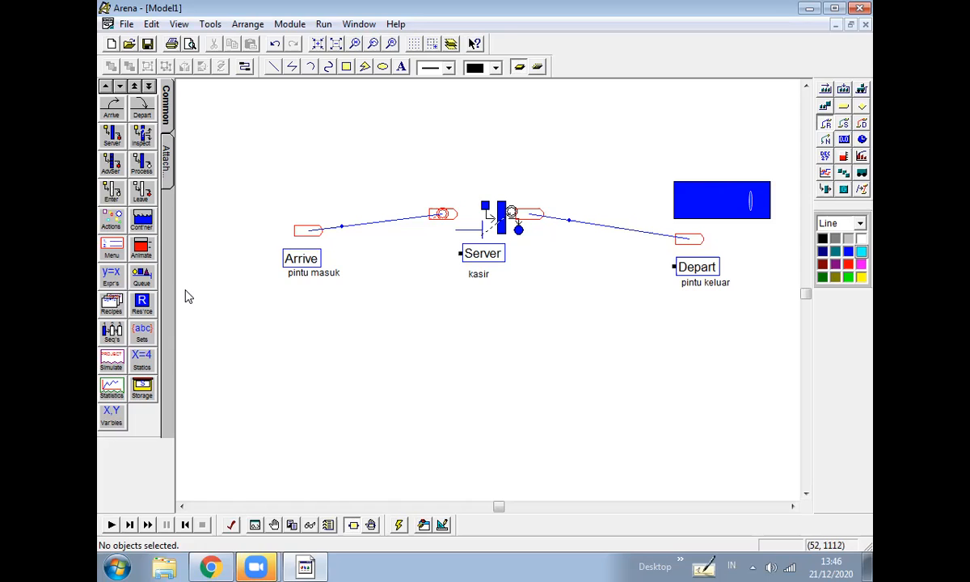
# Place a Simulate module in the empty area below the Arrive and Server modules.
pyautogui.click(120, 366)
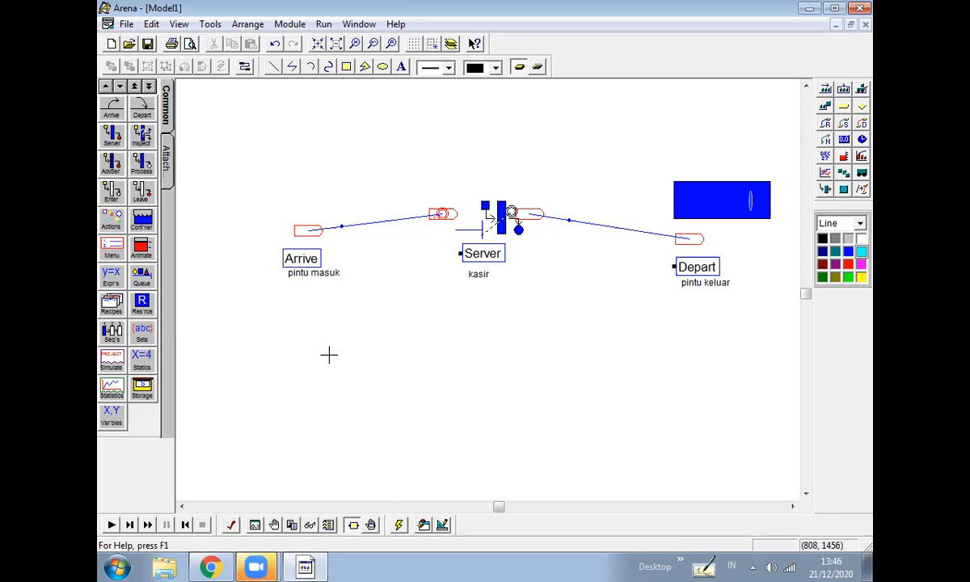
pyautogui.click(354, 362)
pyautogui.click(476, 375)
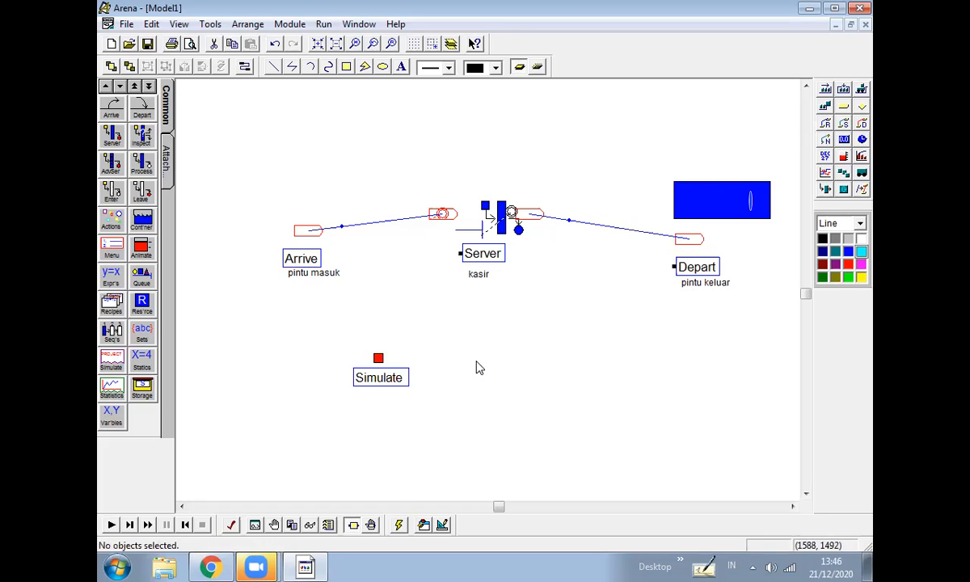
# Set the Simulate module's project title to bank mataram and its length of replication to 480, and apply the settings.
pyautogui.doubleClick(374, 385)
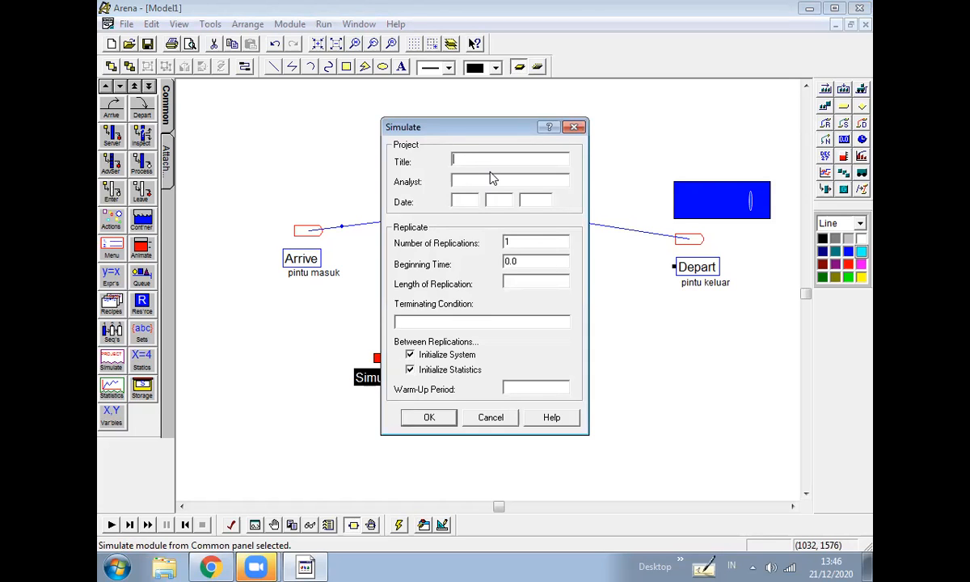
pyautogui.write('bank mataram')
pyautogui.click(476, 199)
pyautogui.click(525, 282)
pyautogui.write('480')
pyautogui.click(431, 419)
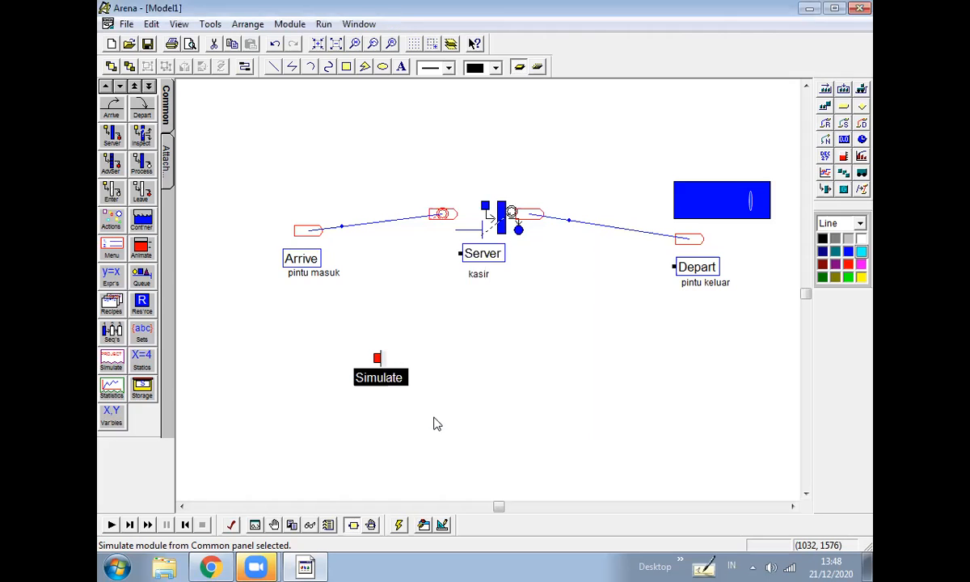
pyautogui.click(591, 353)
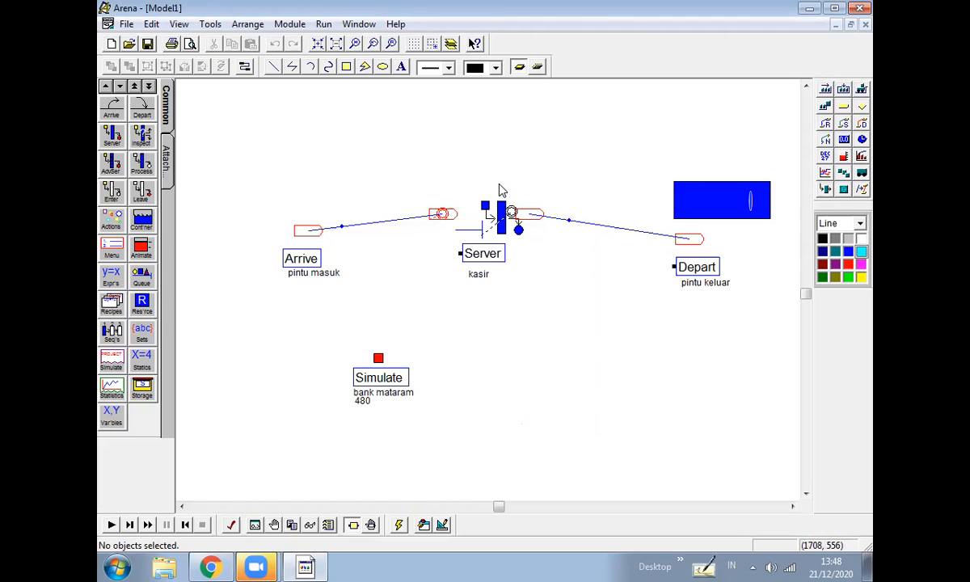
# Check the model for errors and run the simulation to completion.
pyautogui.click(231, 526)
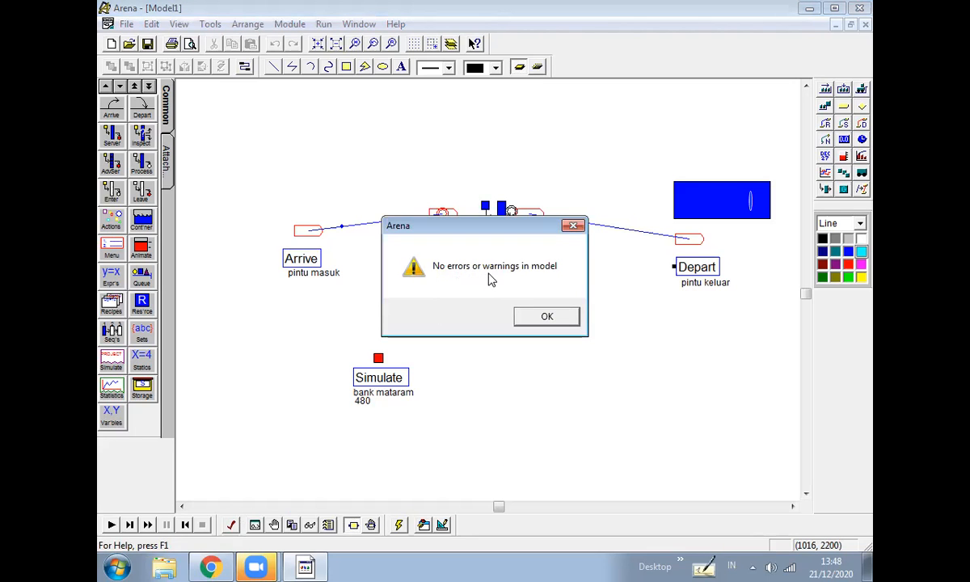
pyautogui.click(557, 320)
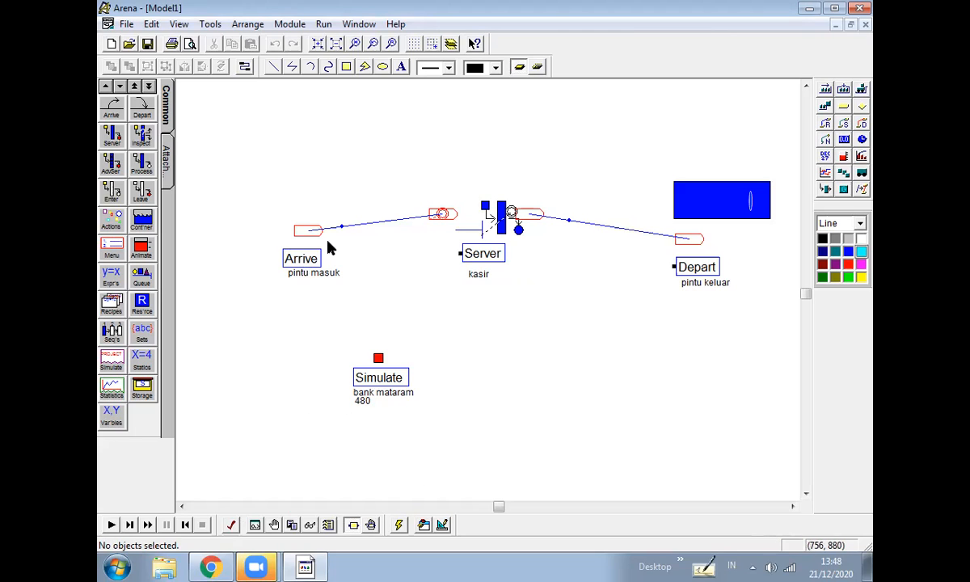
pyautogui.click(112, 526)
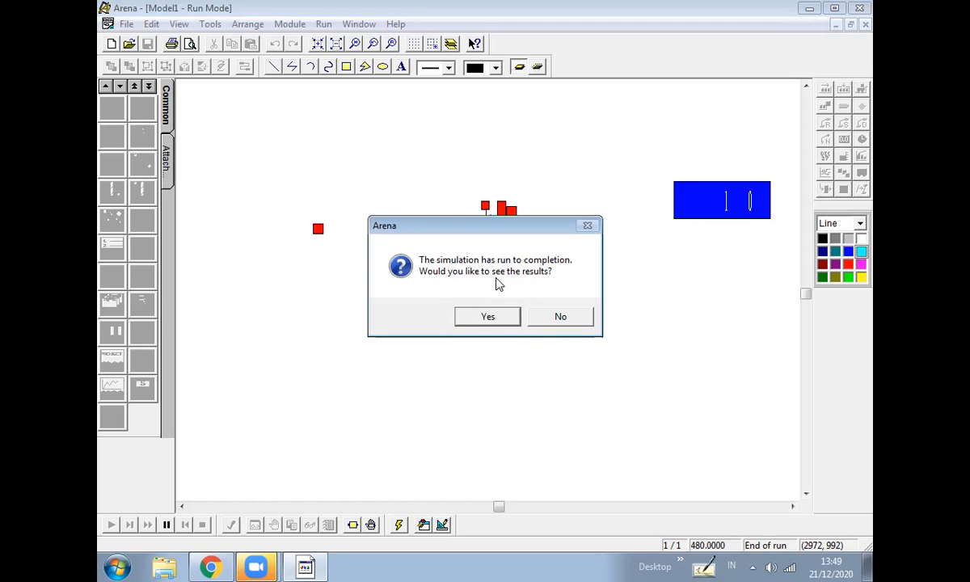
# View the simulation results report, close it and end the run to return to model editing.
pyautogui.click(486, 318)
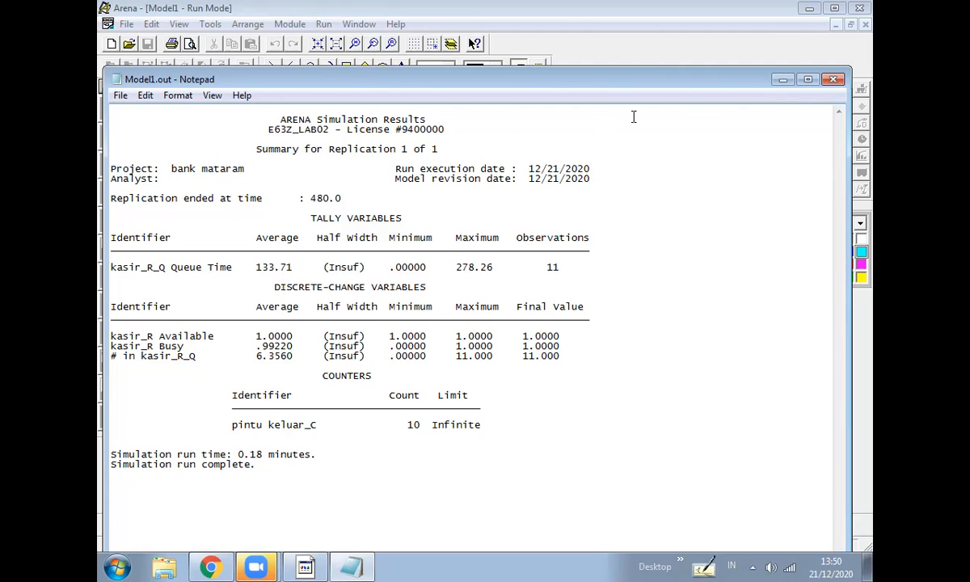
pyautogui.click(833, 80)
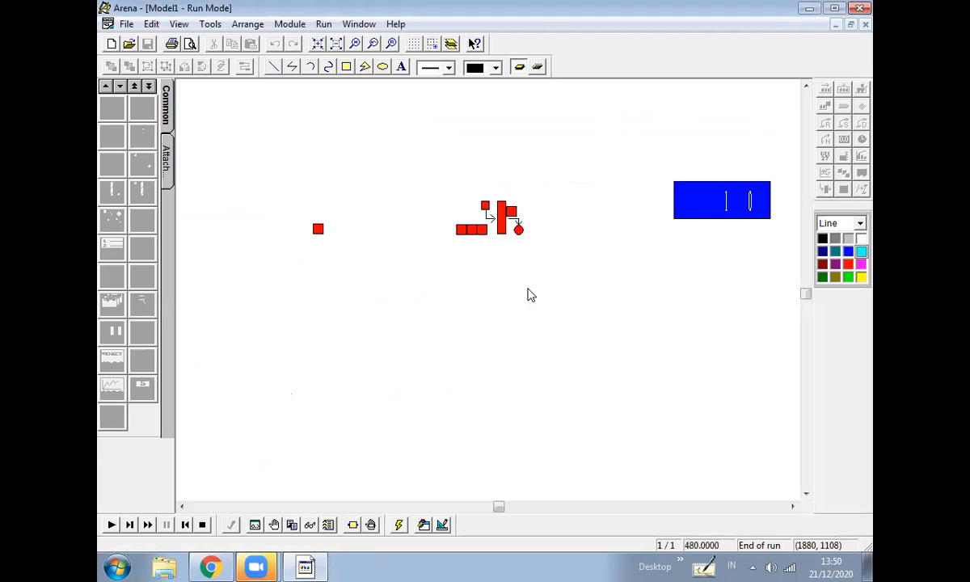
pyautogui.click(202, 524)
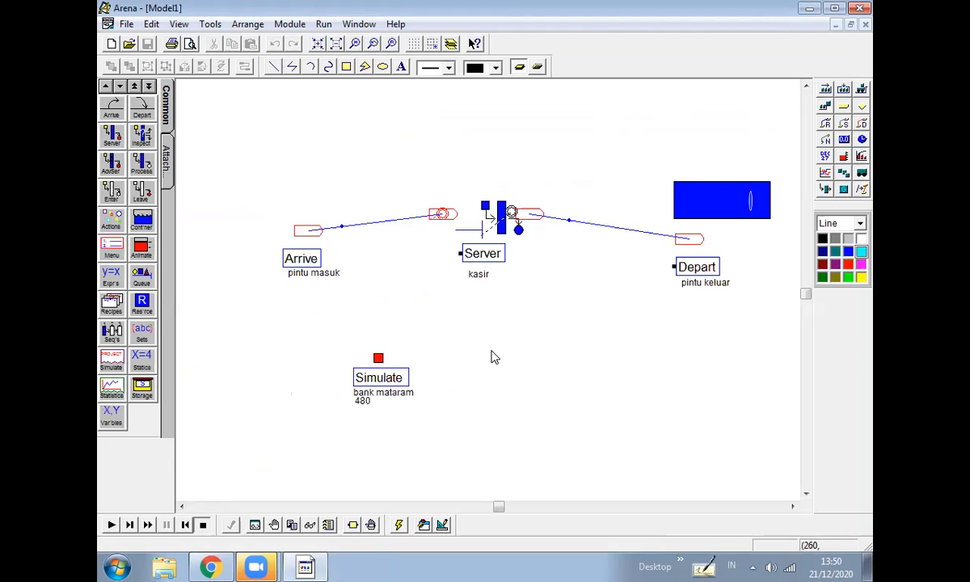